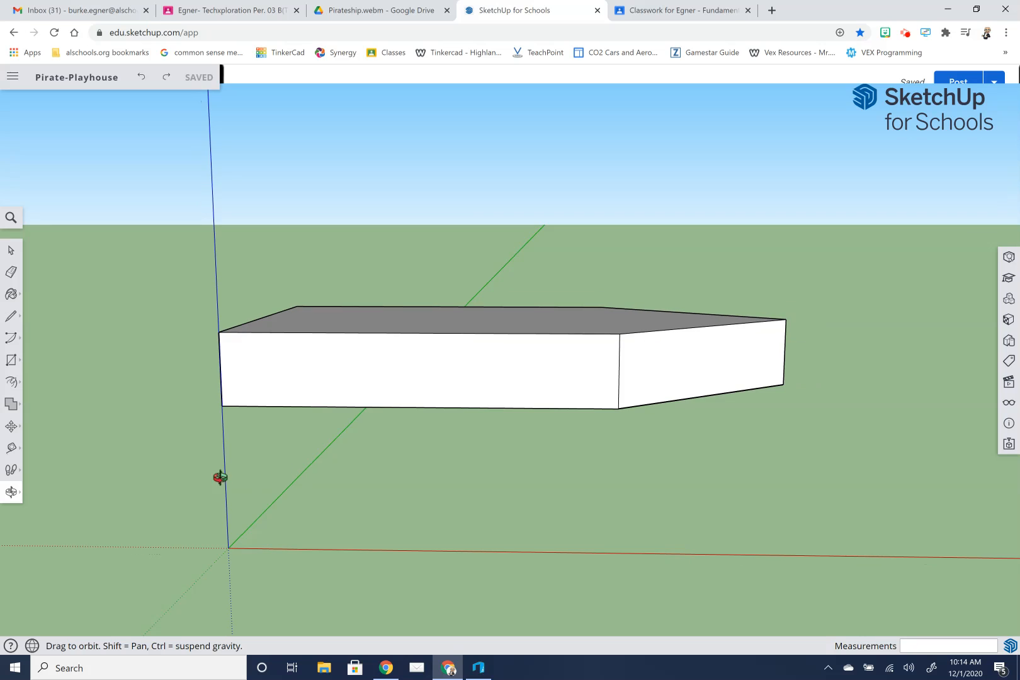
Offset the outline of the hull's underside face inward by 1'.
left_click(10, 495)
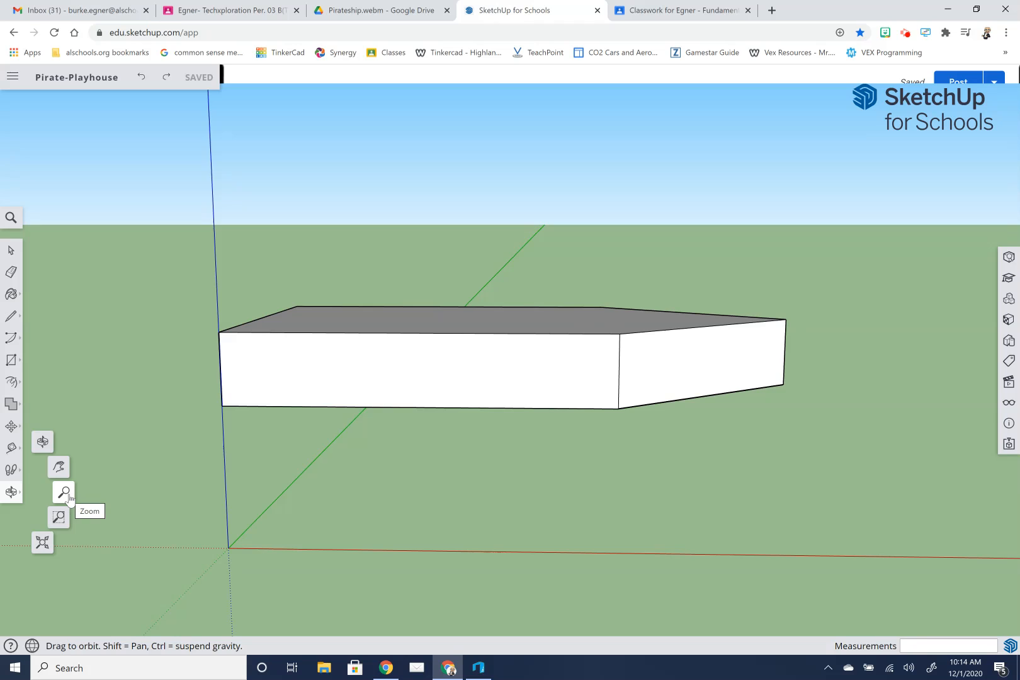
left_click(11, 497)
left_click(11, 497)
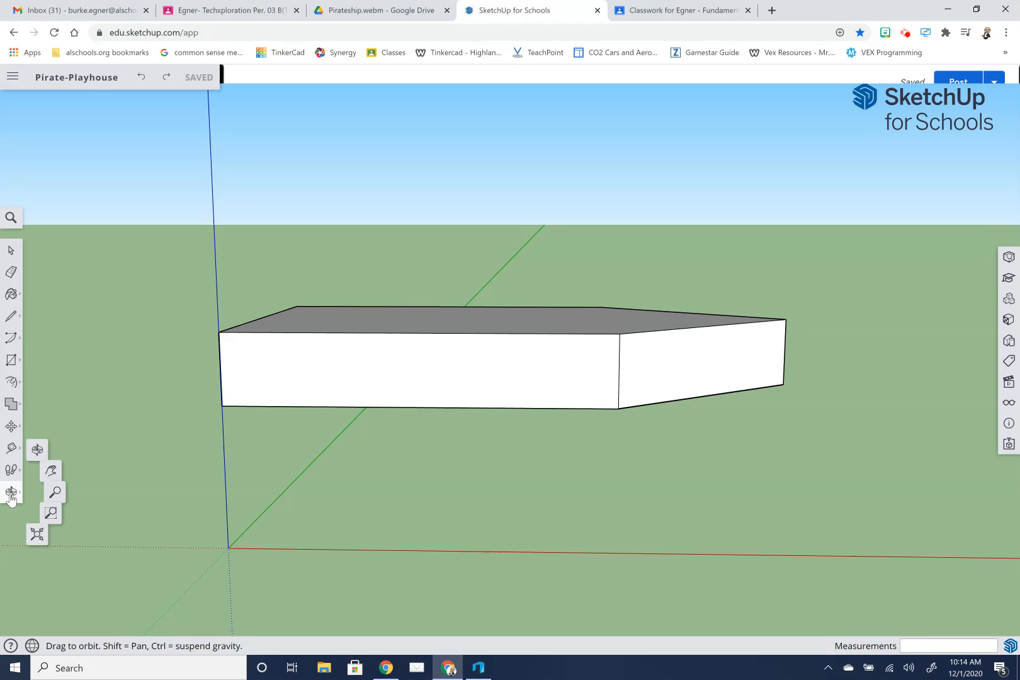
left_click(44, 443)
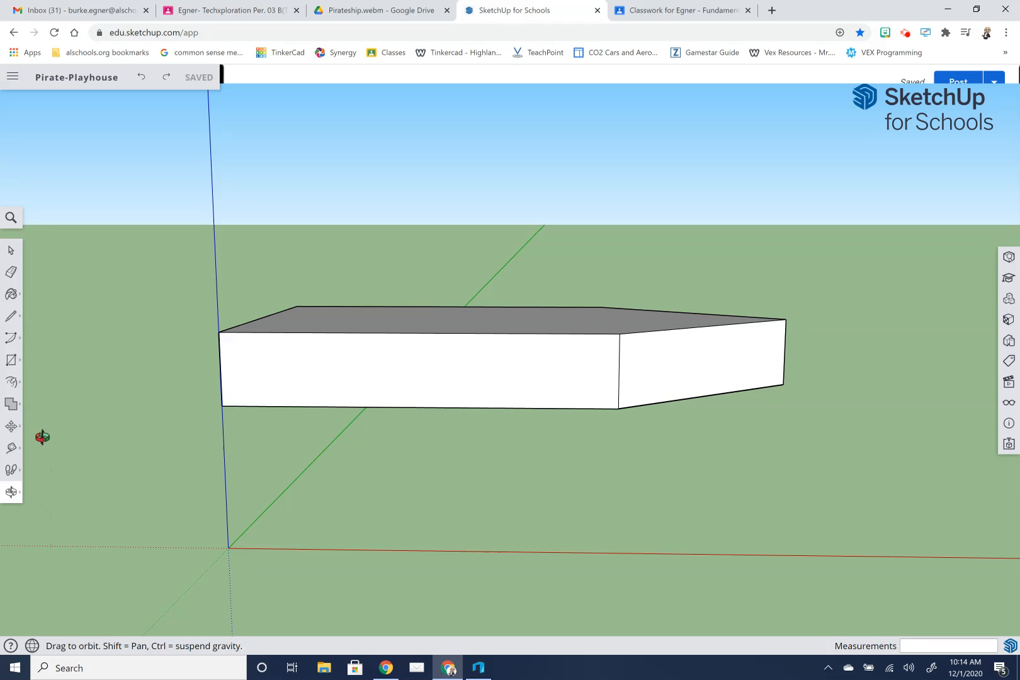
left_click_drag(347, 487, 356, 322)
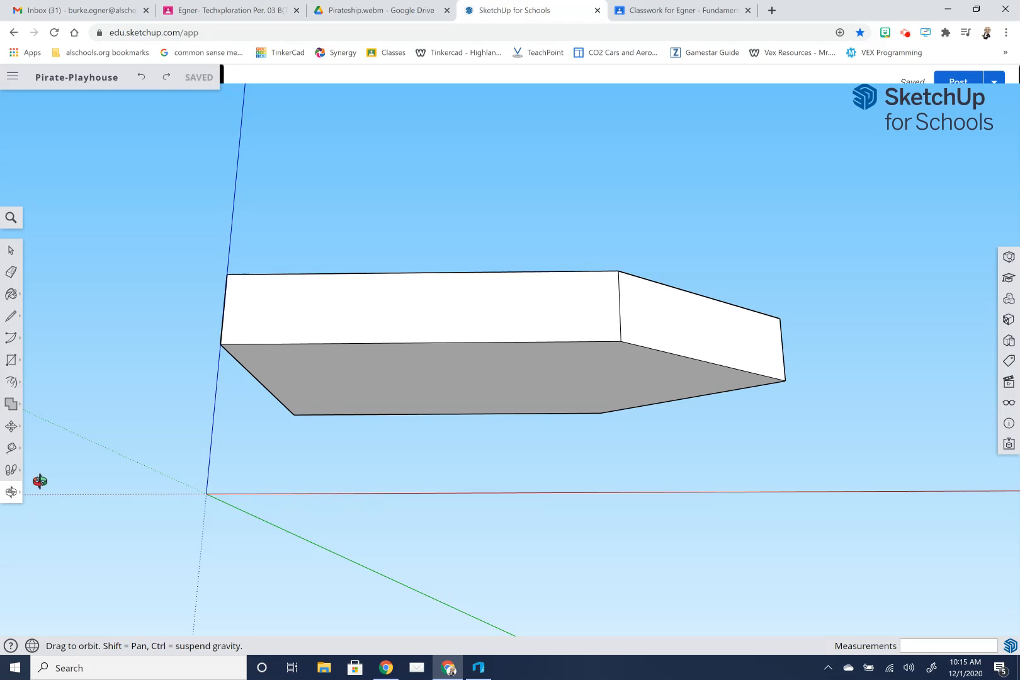
left_click(12, 384)
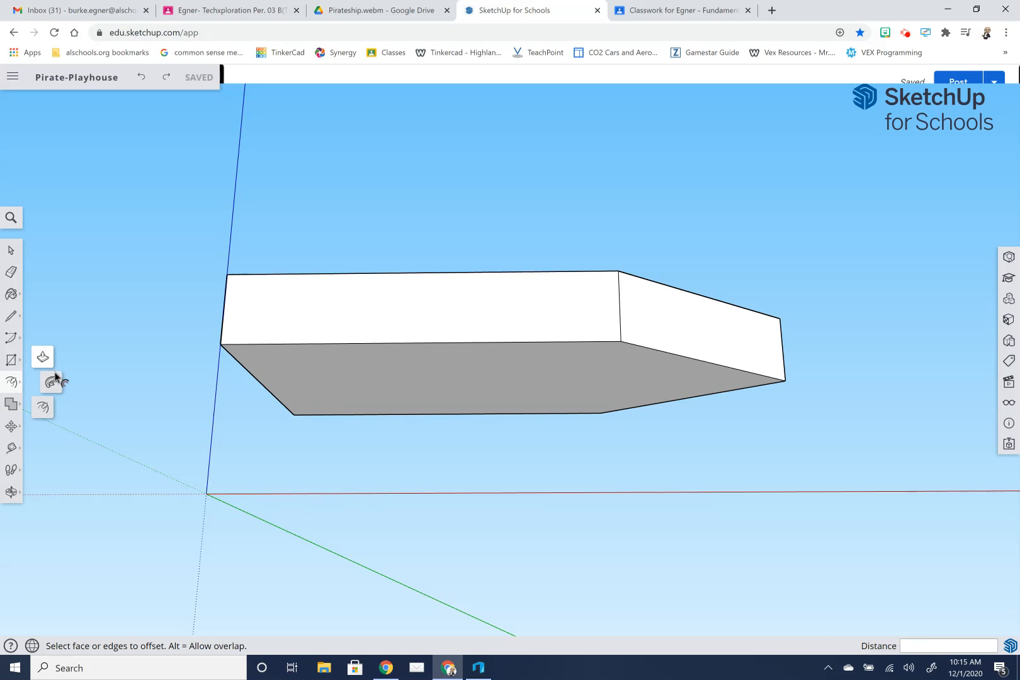
left_click(44, 410)
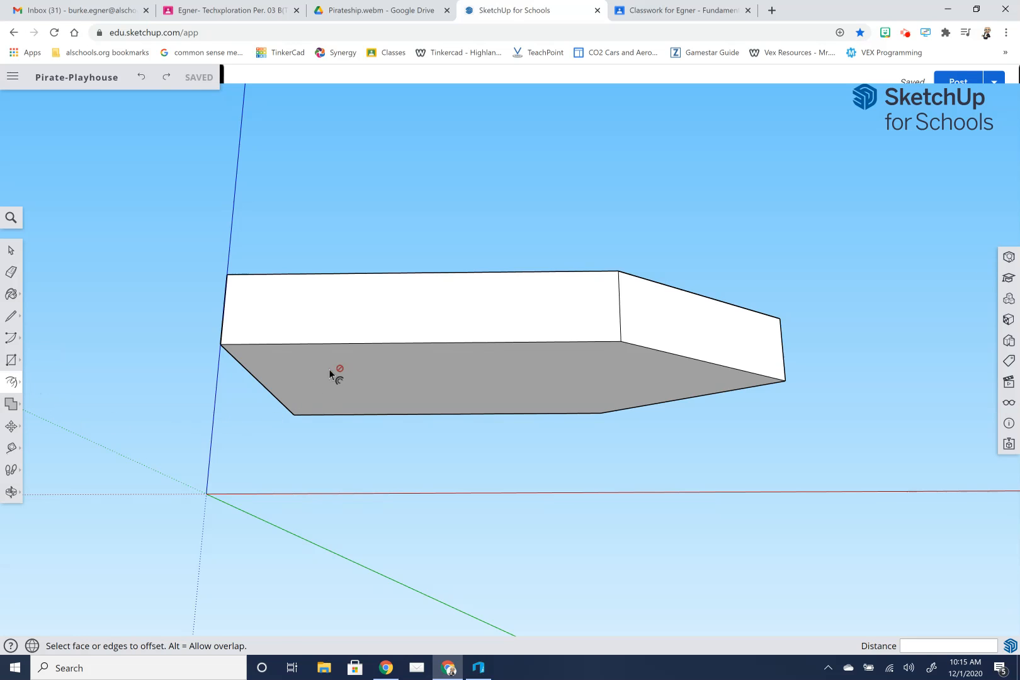
left_click(404, 351)
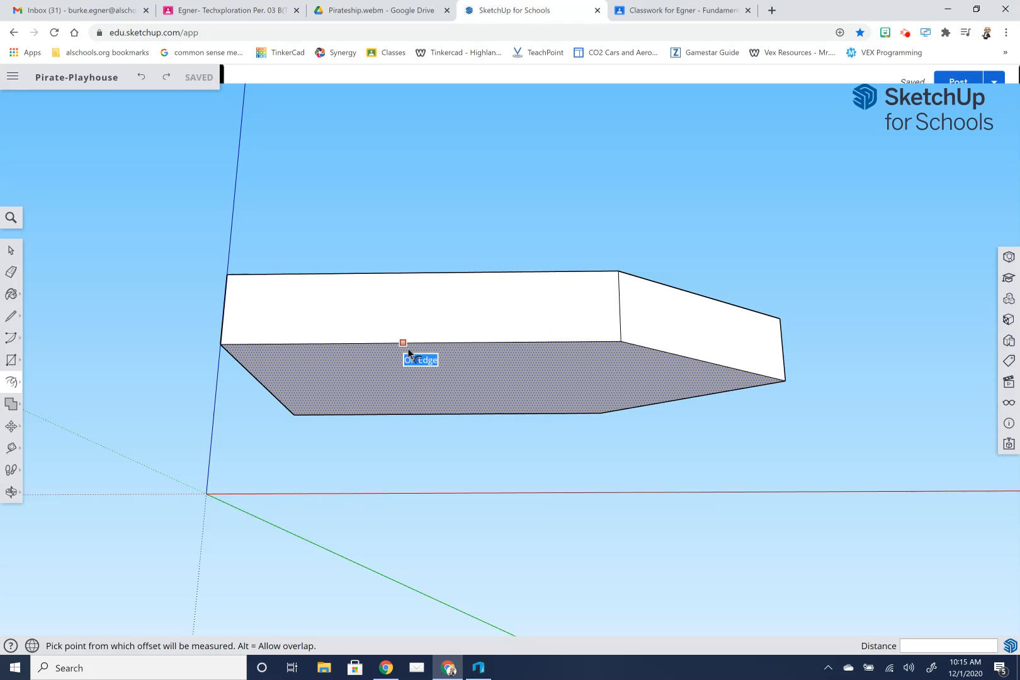
left_click(402, 357)
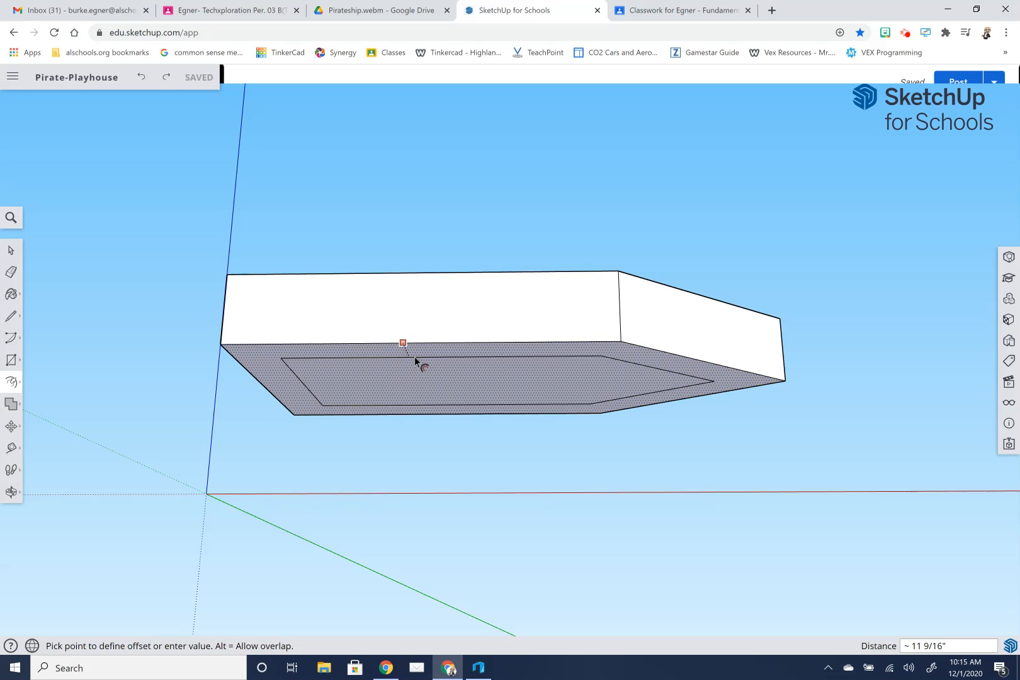
type("1'")
key("Return")
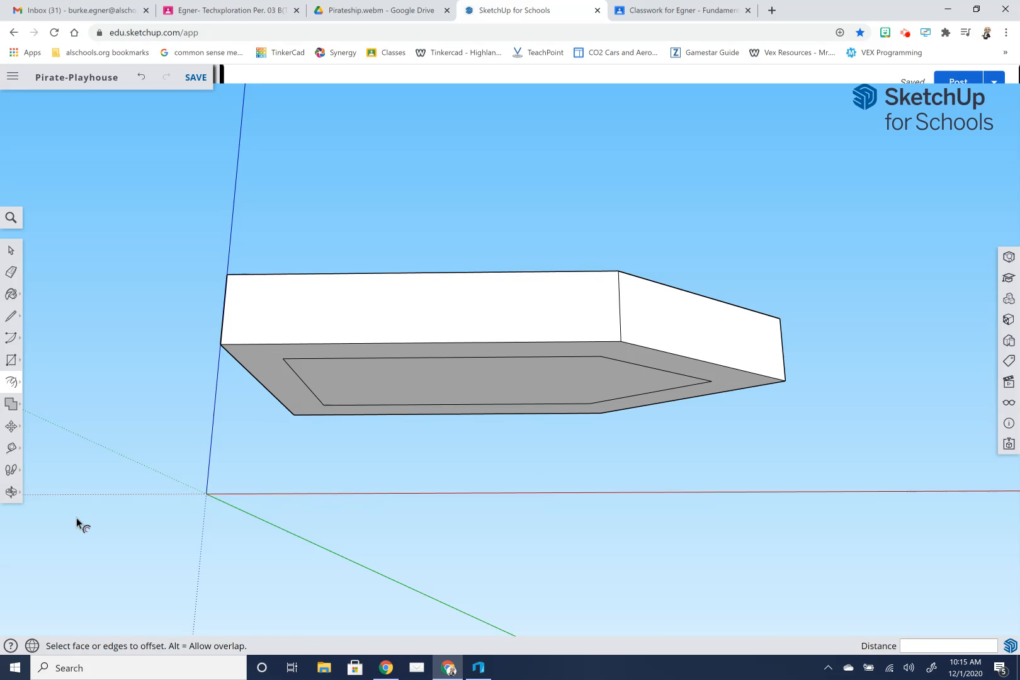
Move the inset face on the hull's underside 3' straight down to form tapered lower sides.
left_click(12, 429)
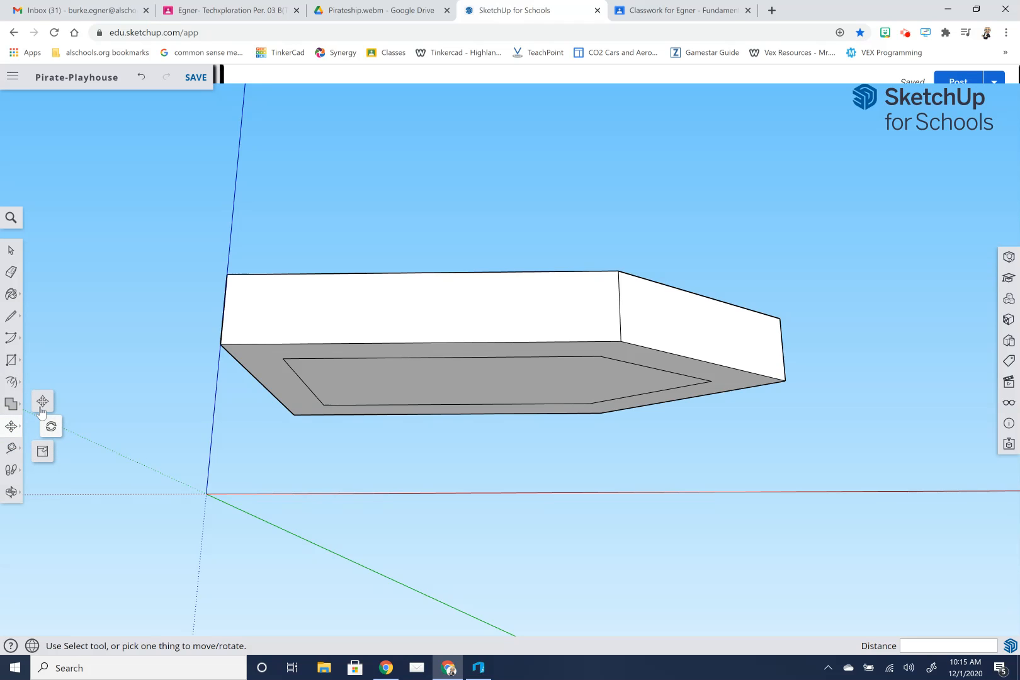
left_click(46, 400)
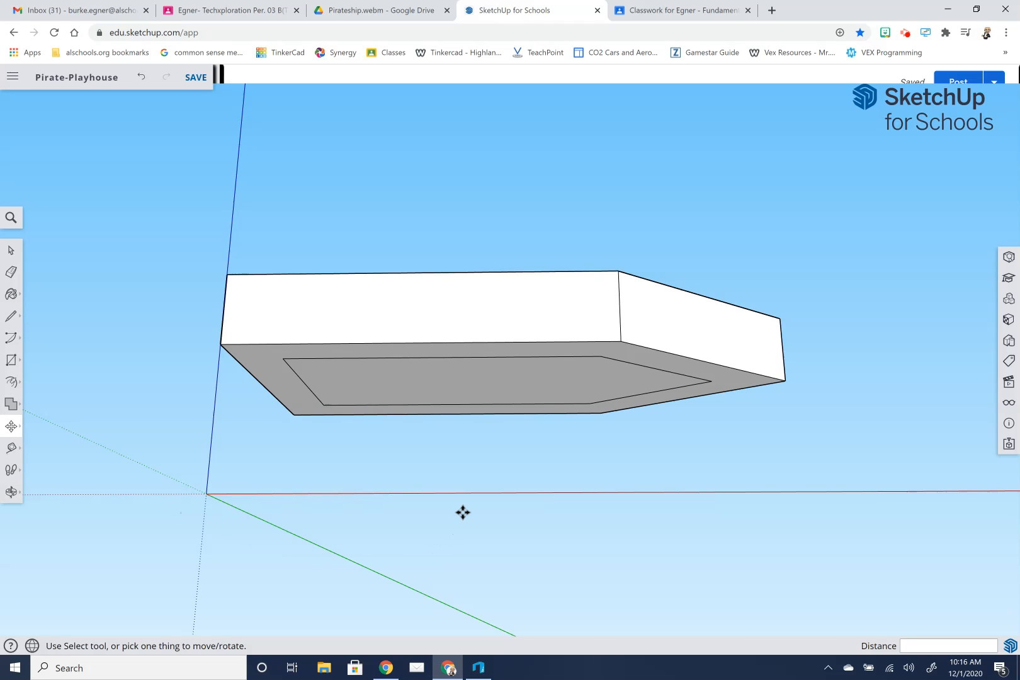
left_click(446, 380)
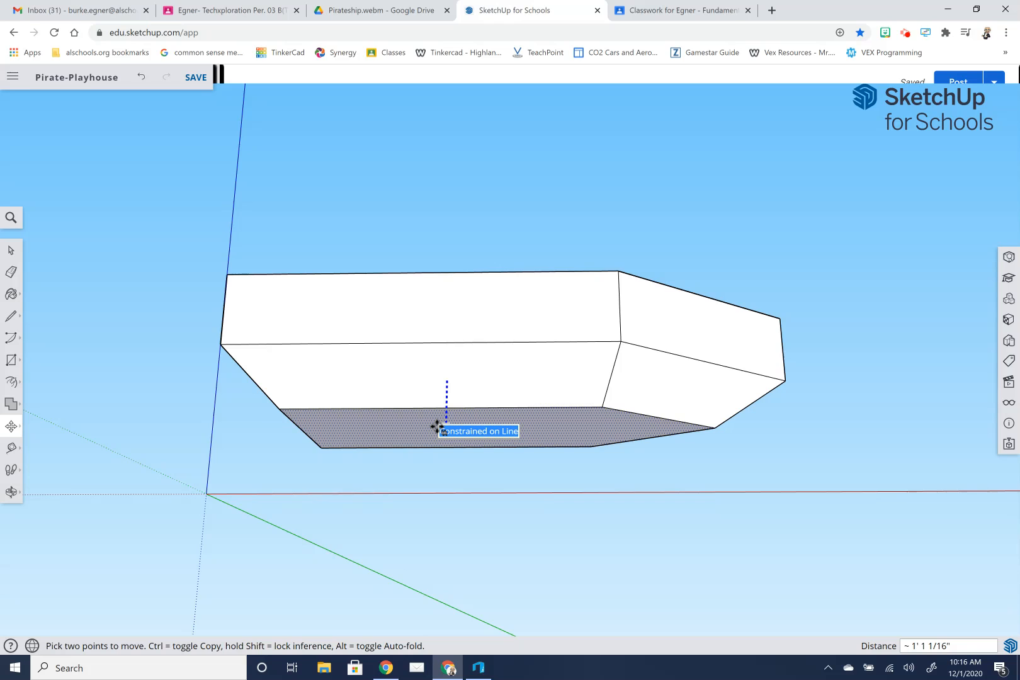
type("3'")
key("Return")
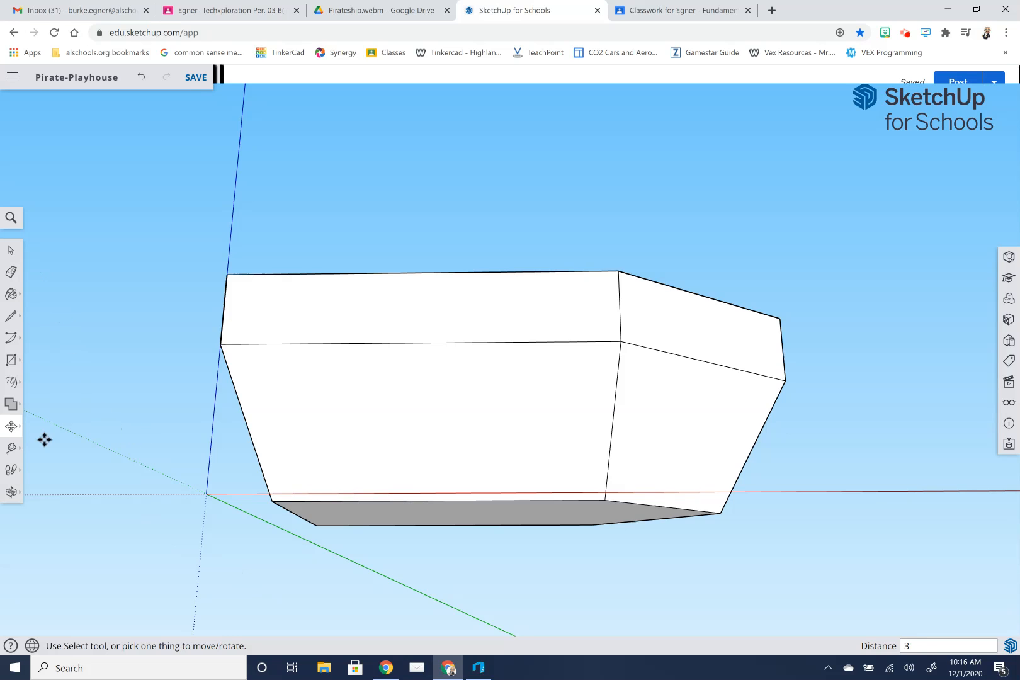
Offset the outline of the hull's top deck face inward by 3" to outline the rim.
left_click(11, 492)
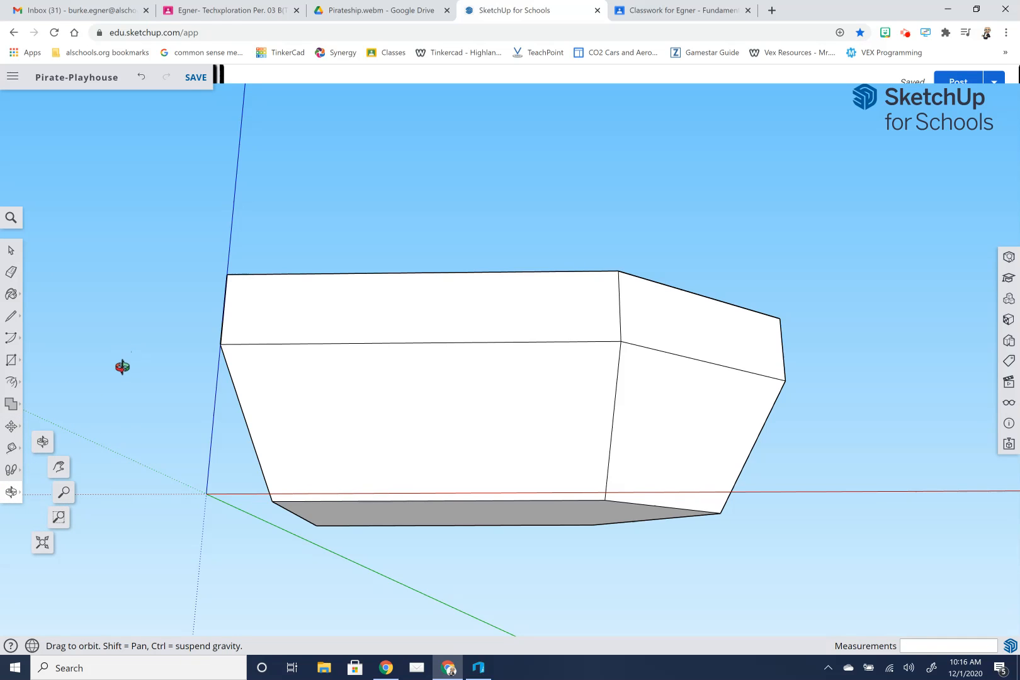
left_click_drag(124, 353, 125, 563)
left_click_drag(129, 423, 138, 494)
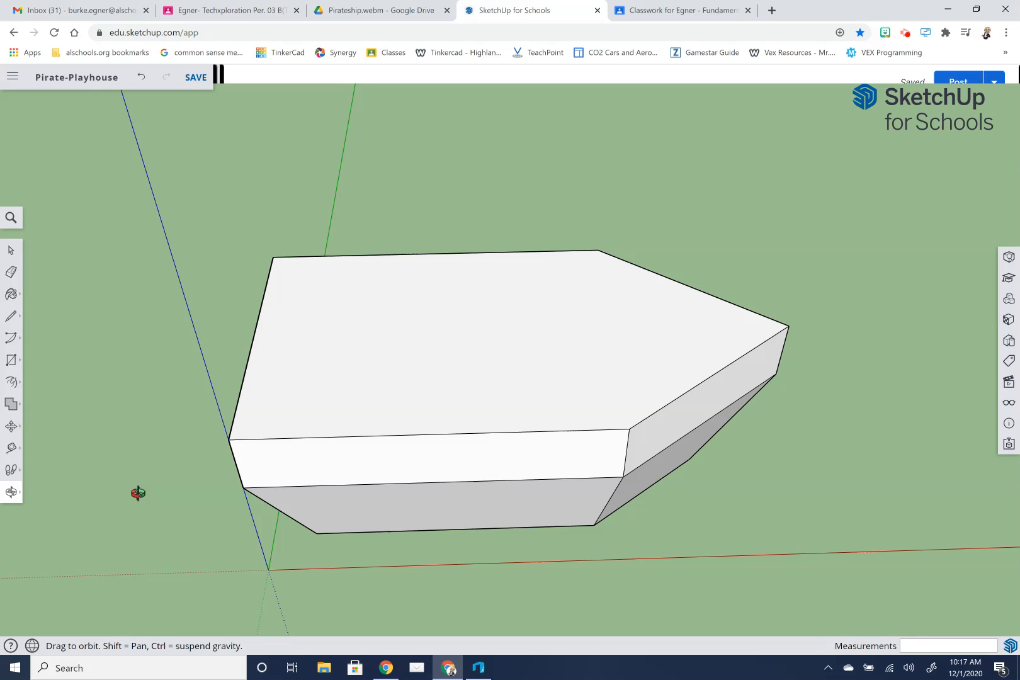
left_click(16, 386)
left_click(44, 366)
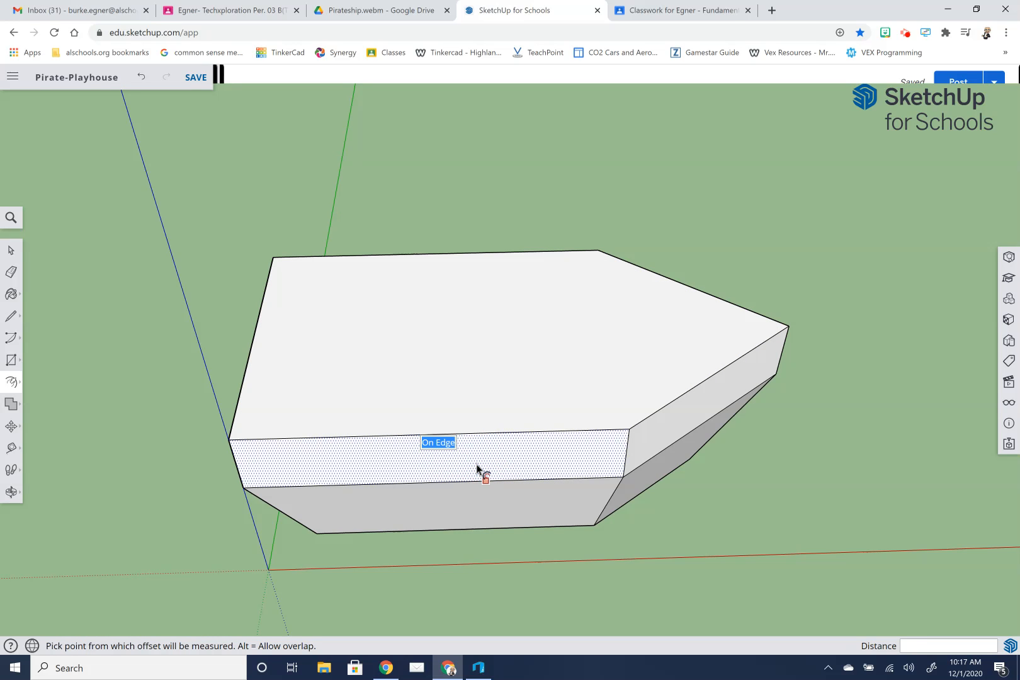
left_click(454, 388)
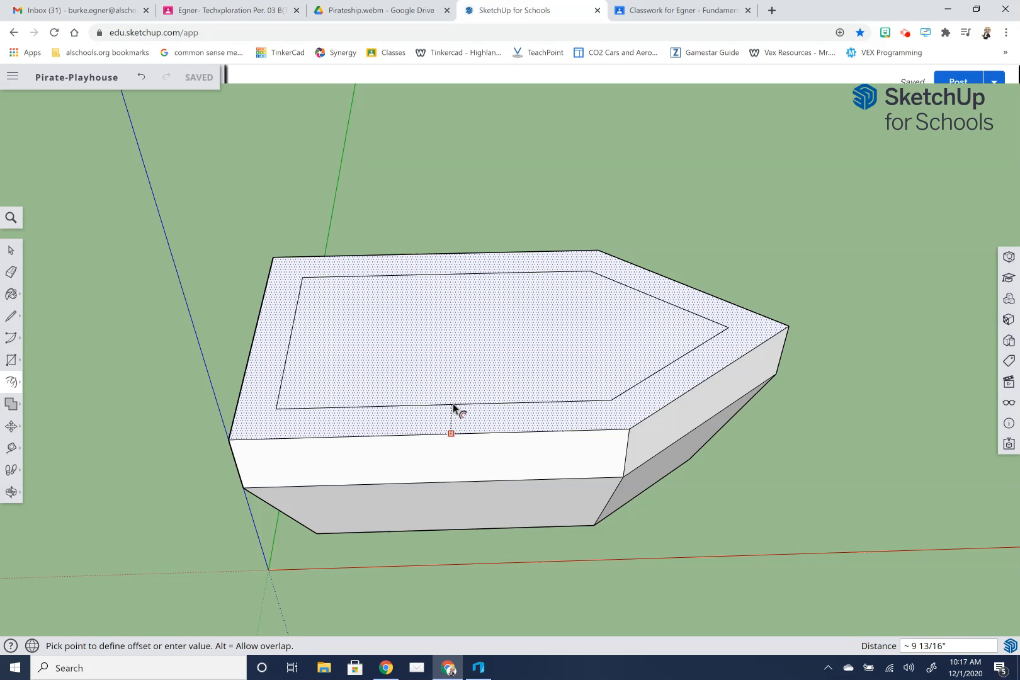
type("3\"")
key("Return")
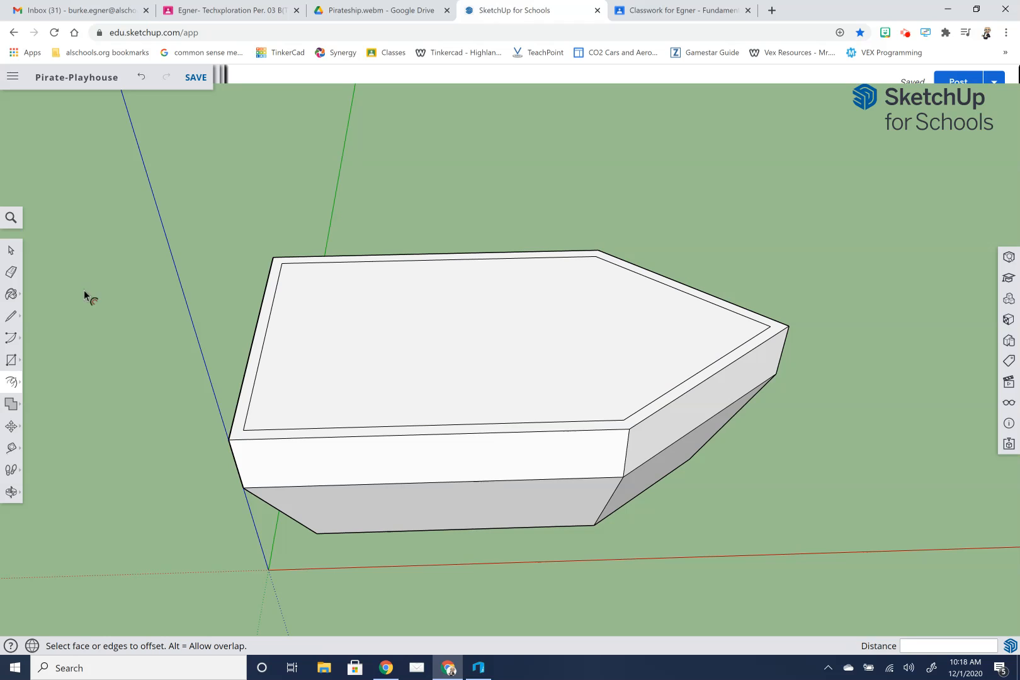
Draw a 5' 6" line across the inset deck between the midpoints of its two long inner edges.
left_click(11, 318)
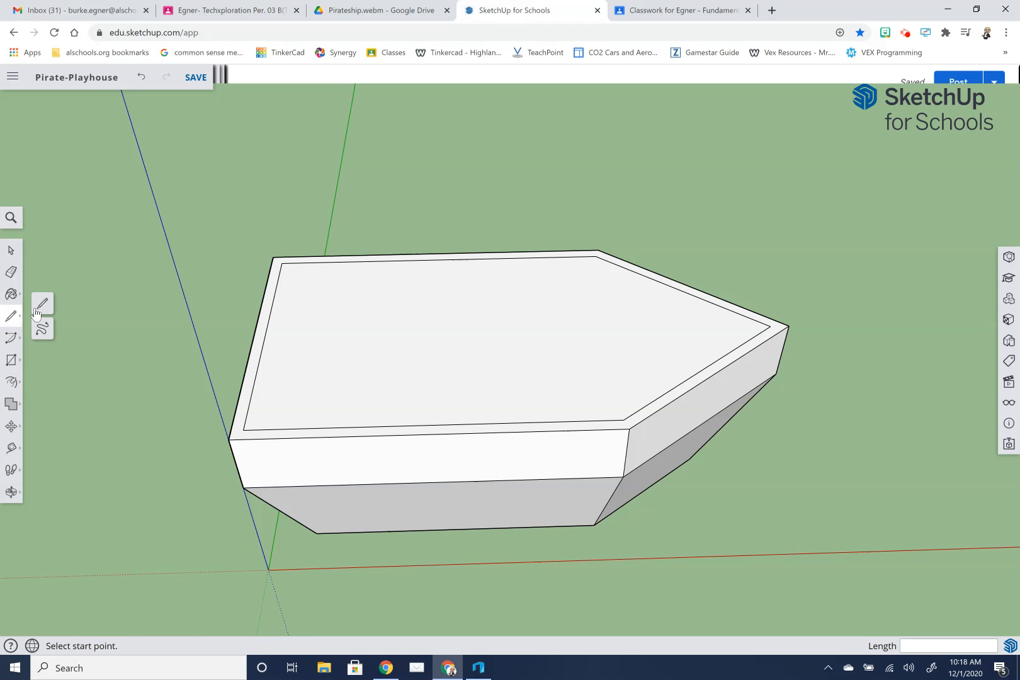
left_click(40, 308)
left_click(440, 259)
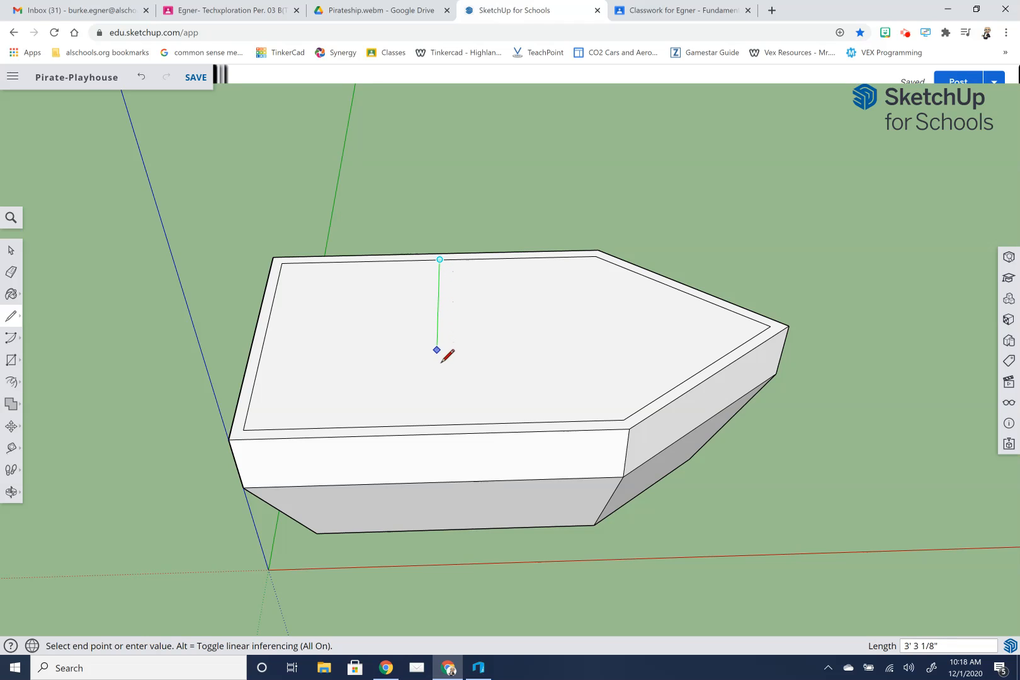
left_click(435, 425)
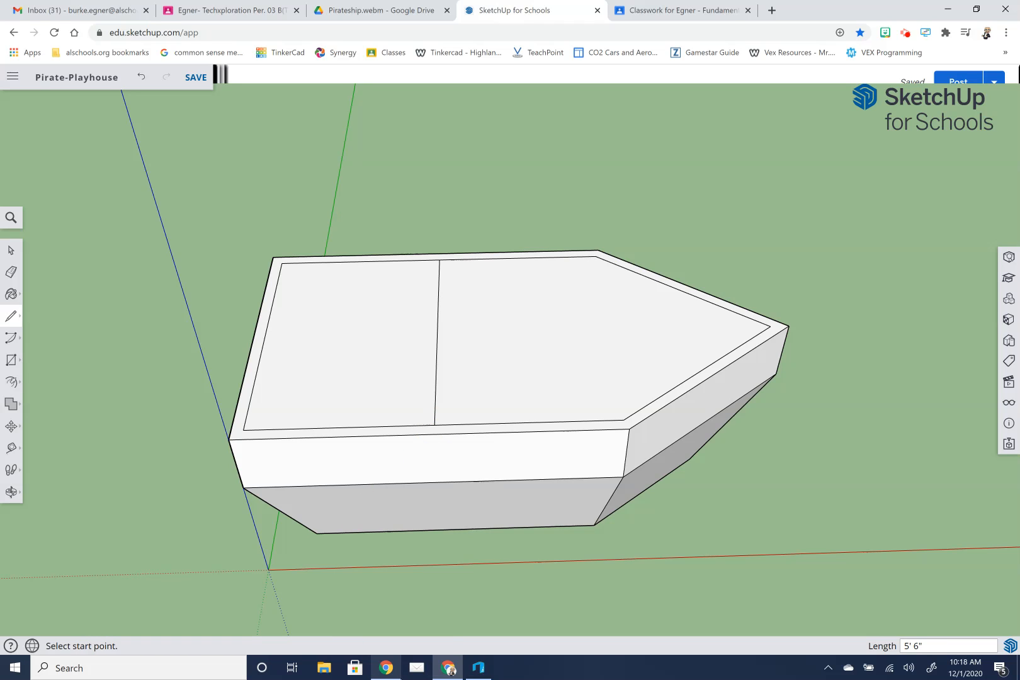
mouse_move(386, 668)
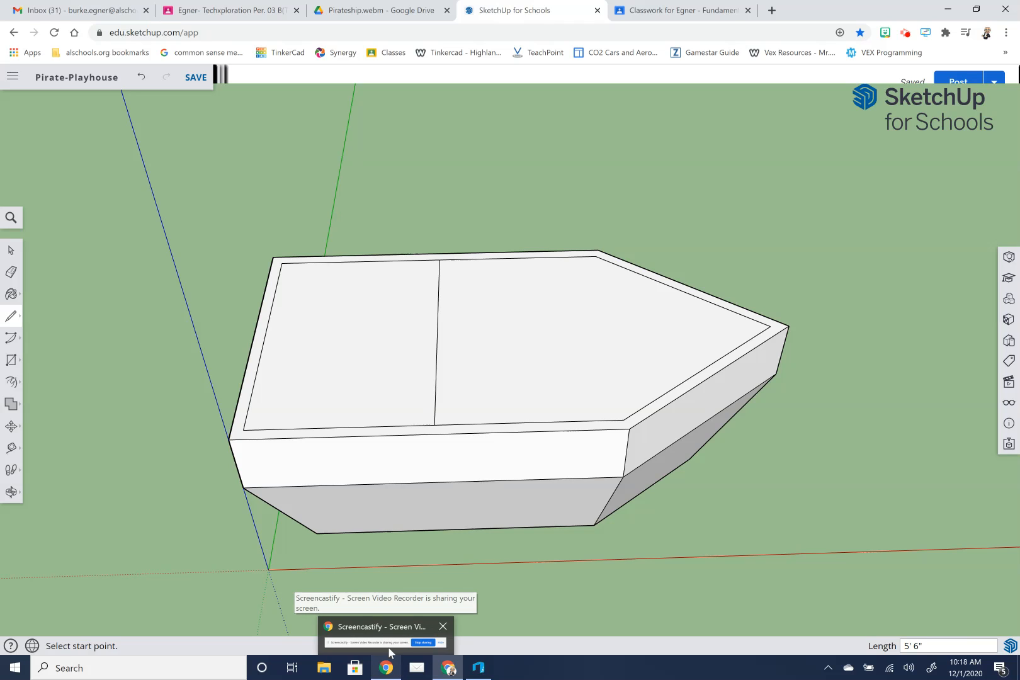
Push the pointed bow section of the inset deck down 1' and save the model.
left_click(11, 386)
left_click(43, 360)
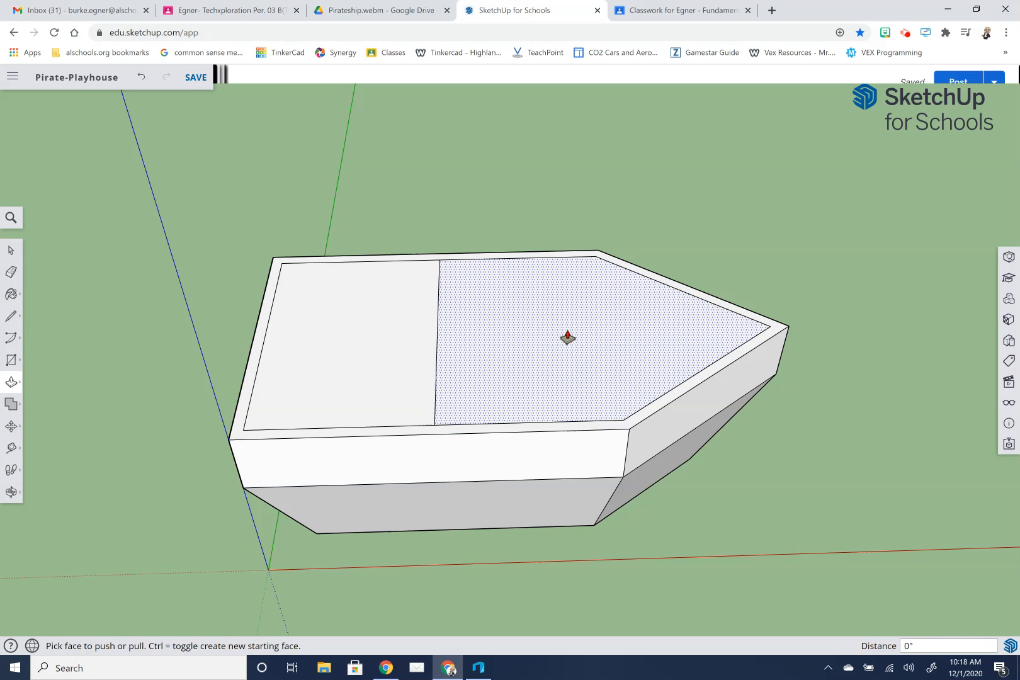
left_click(567, 338)
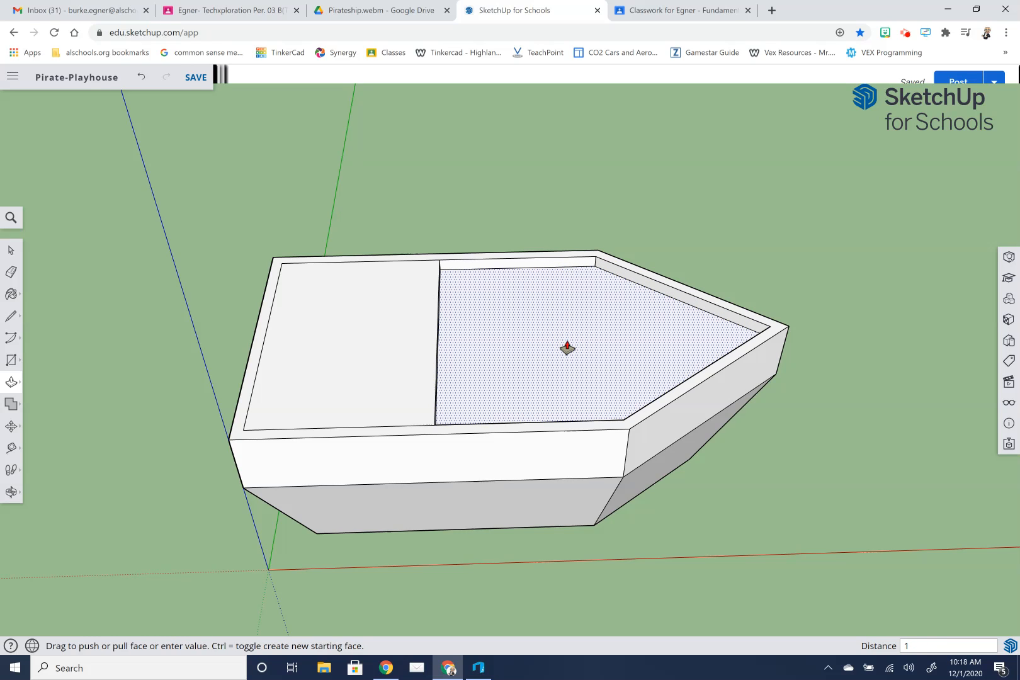
type("1'")
key("Return")
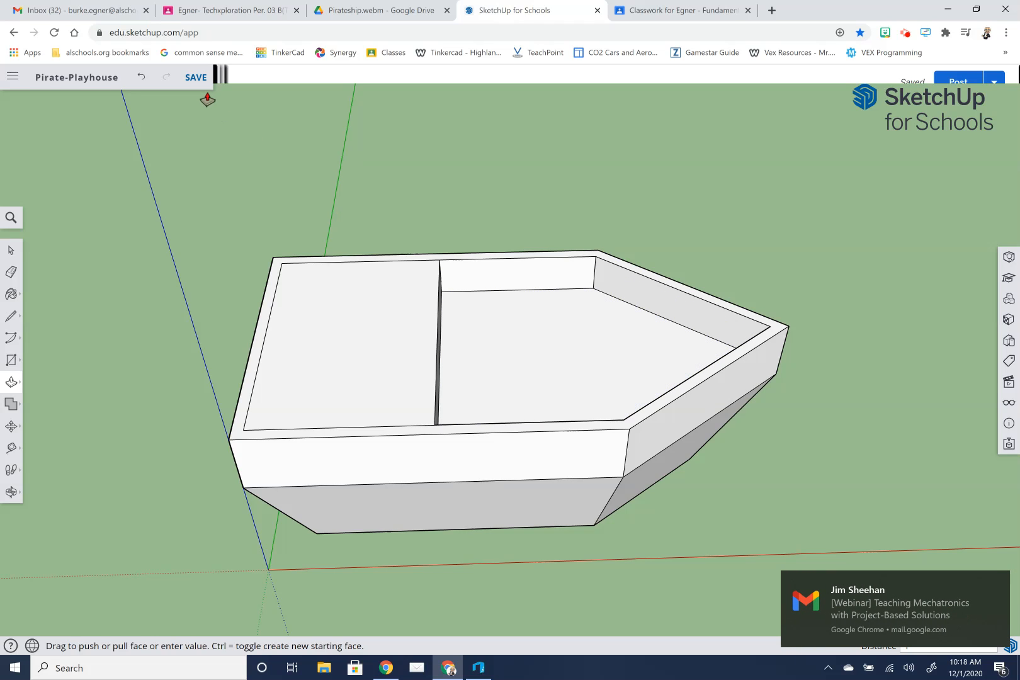
left_click(197, 79)
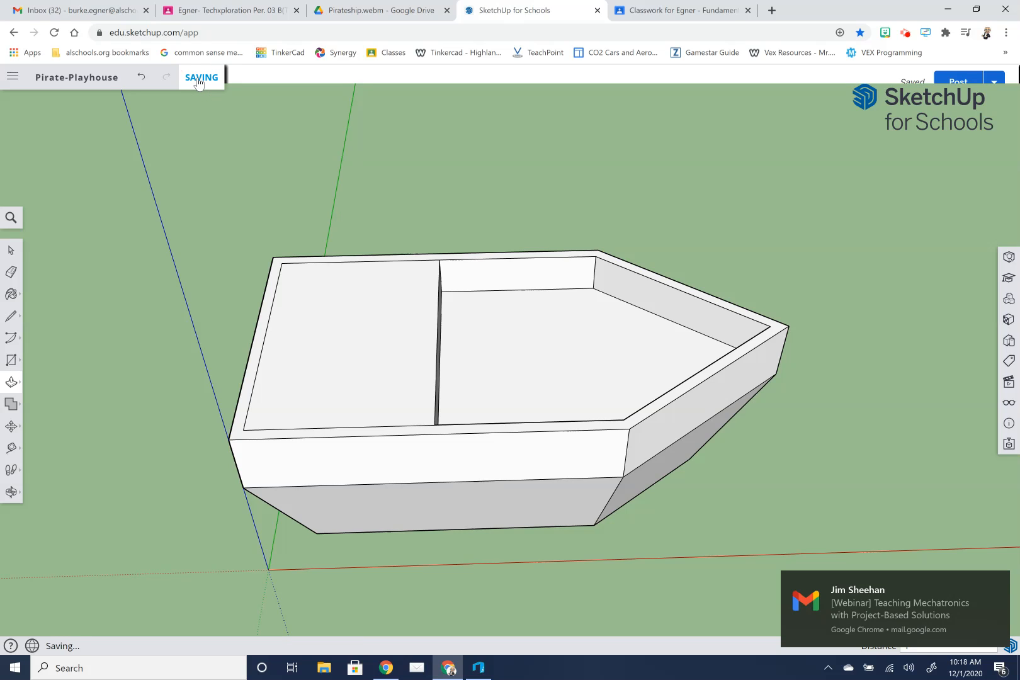